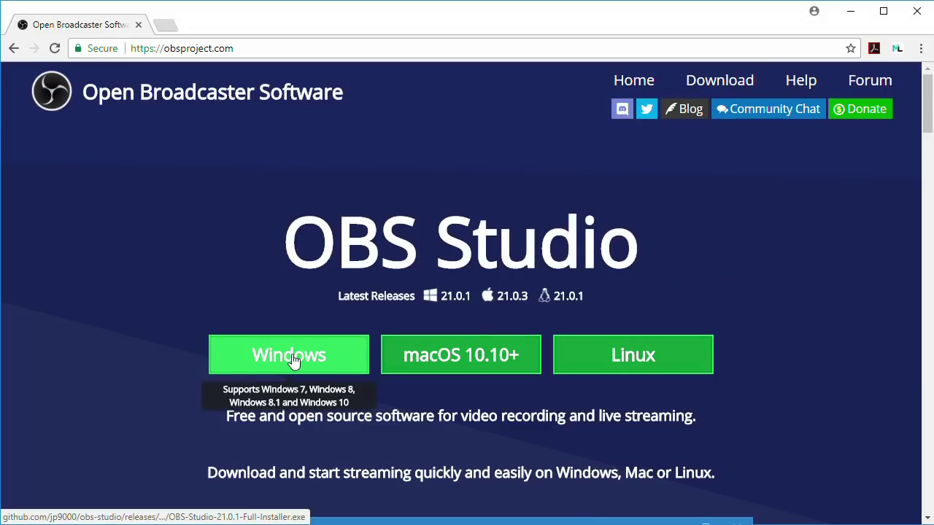
# Download the OBS Studio Windows installer from the obsproject.com homepage
pyautogui.click(293, 359)
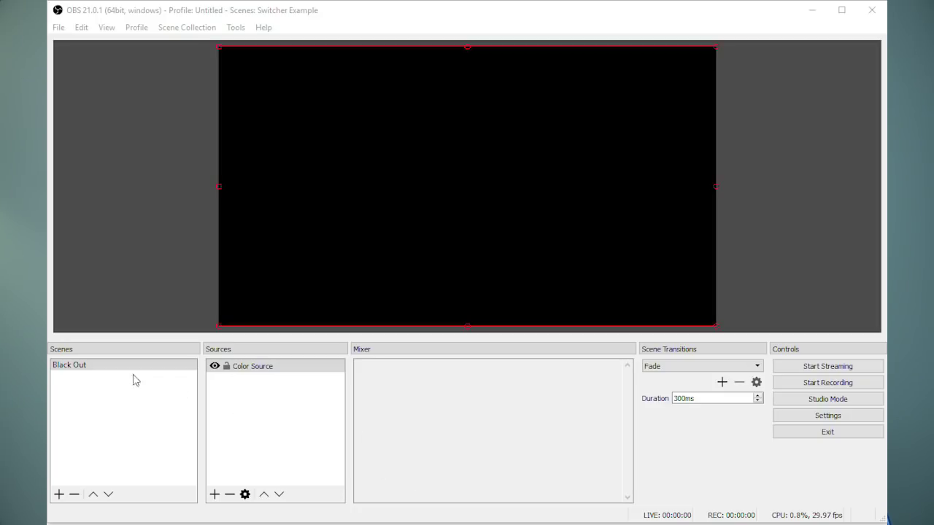
# Begin adding a new scene to the Scenes list
pyautogui.click(59, 495)
# Create a new scene named Camera 1 U-tap
pyautogui.press('BackSpace')
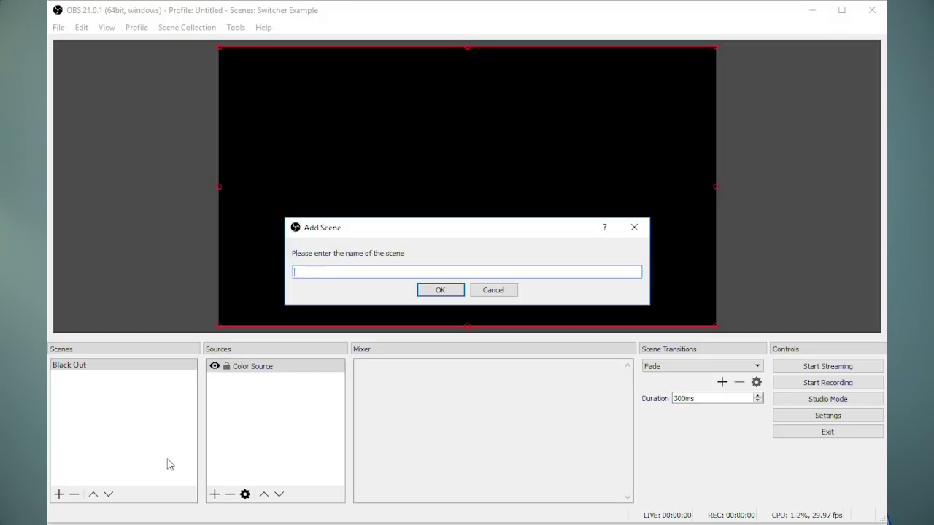
pyautogui.write('Camera 1 U-tap')
pyautogui.press('Return')
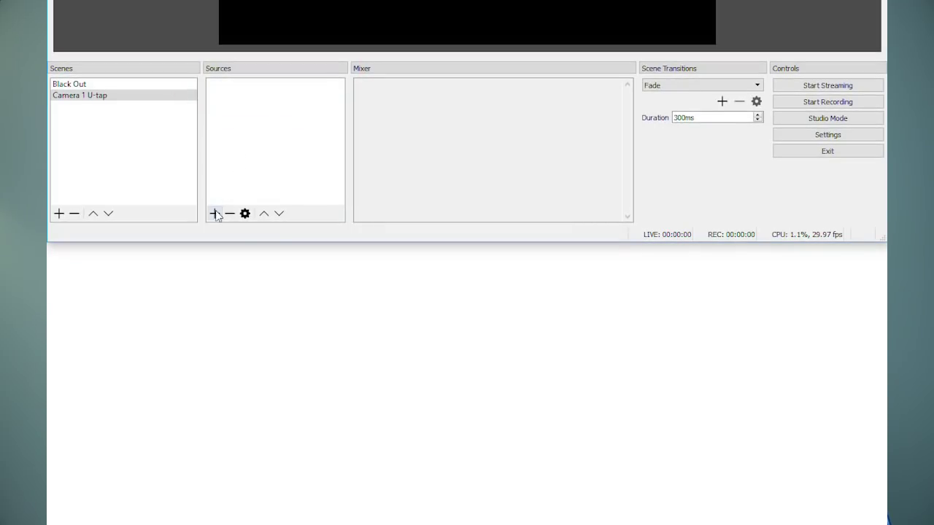
# Add a Video Capture Device source named U-tap using the U-TAP HDMI Video device
pyautogui.click(215, 214)
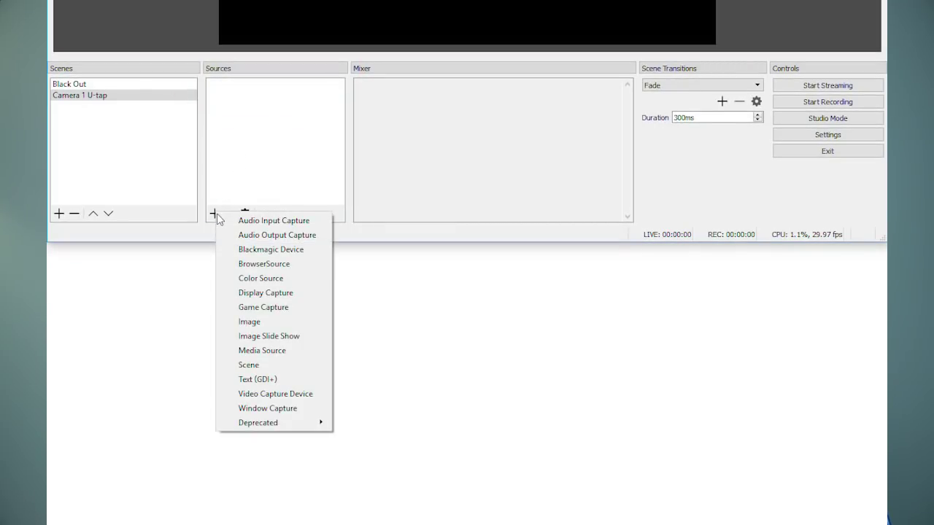
pyautogui.click(267, 394)
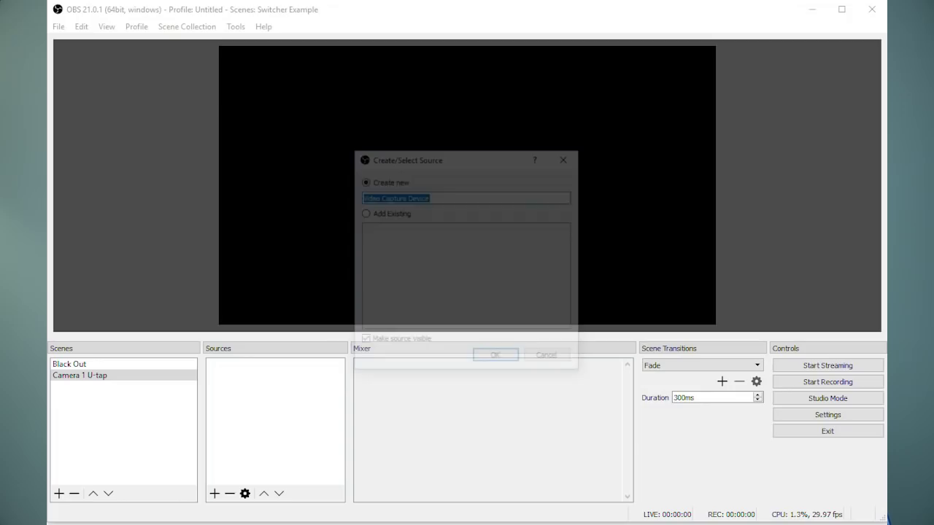
pyautogui.write('U-tap')
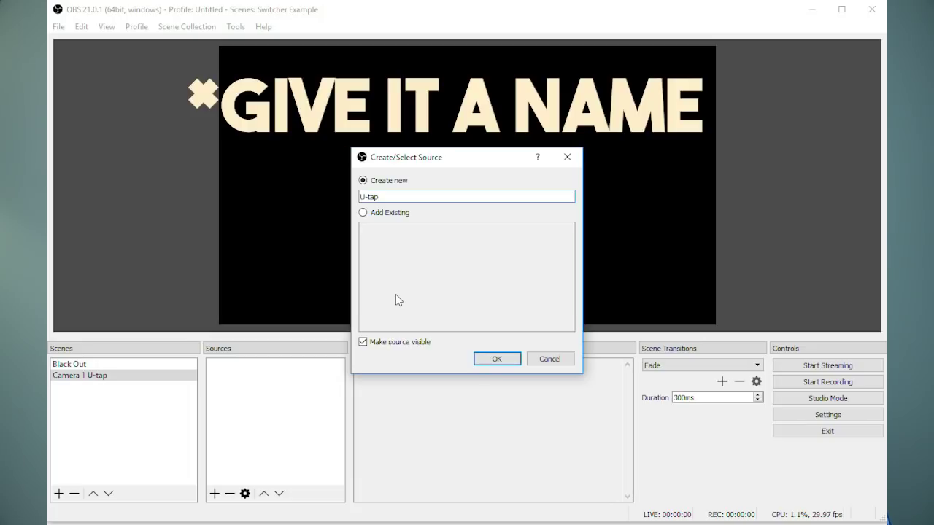
pyautogui.click(496, 358)
pyautogui.click(457, 245)
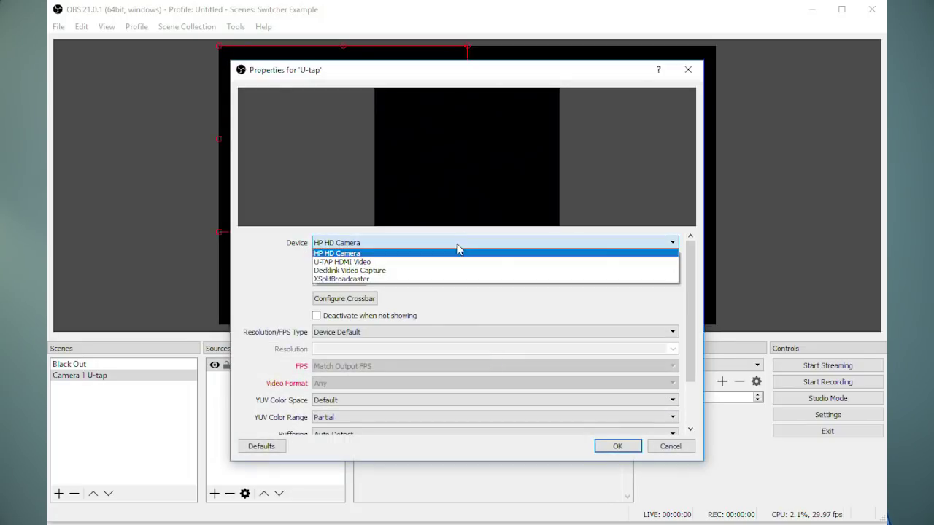
pyautogui.click(457, 261)
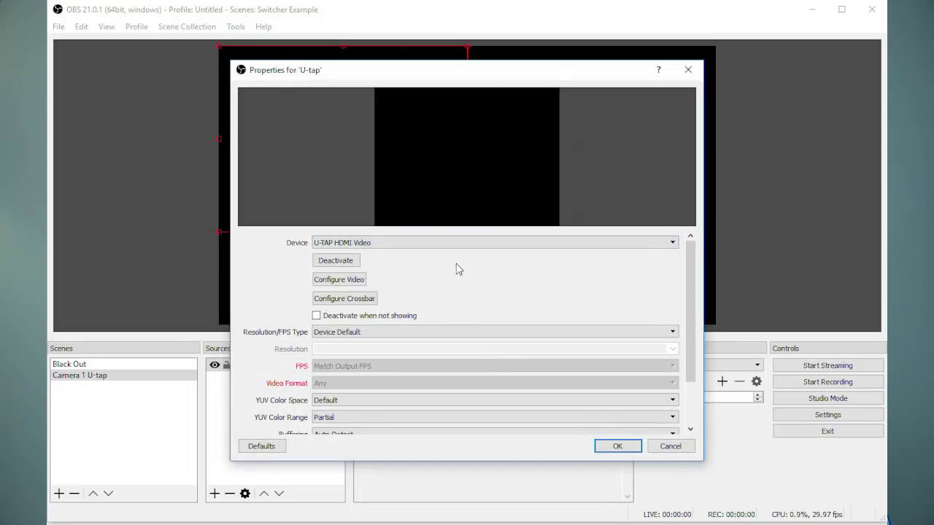
pyautogui.click(603, 447)
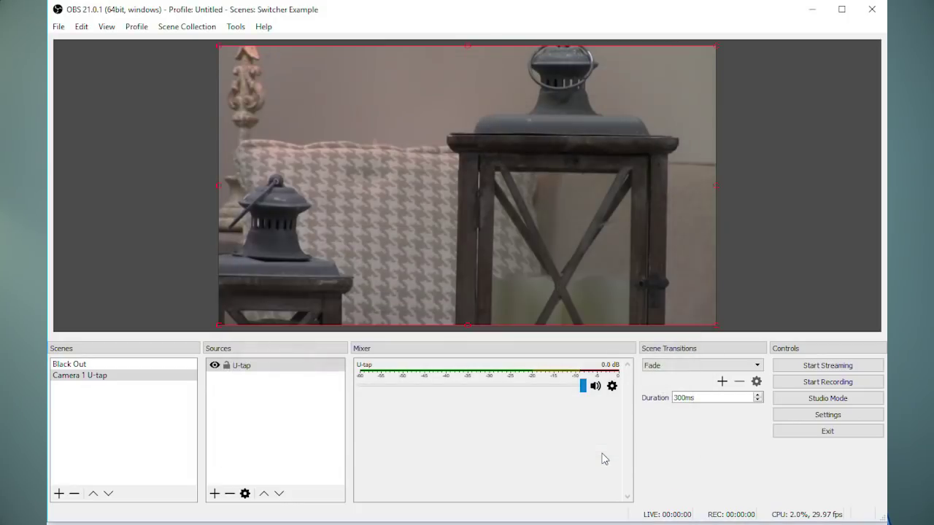
pyautogui.click(58, 494)
# Create a Camera 2 scene with a Blackmagic Device source named Shuttle on Intensity Shuttle
pyautogui.write('Camera ')
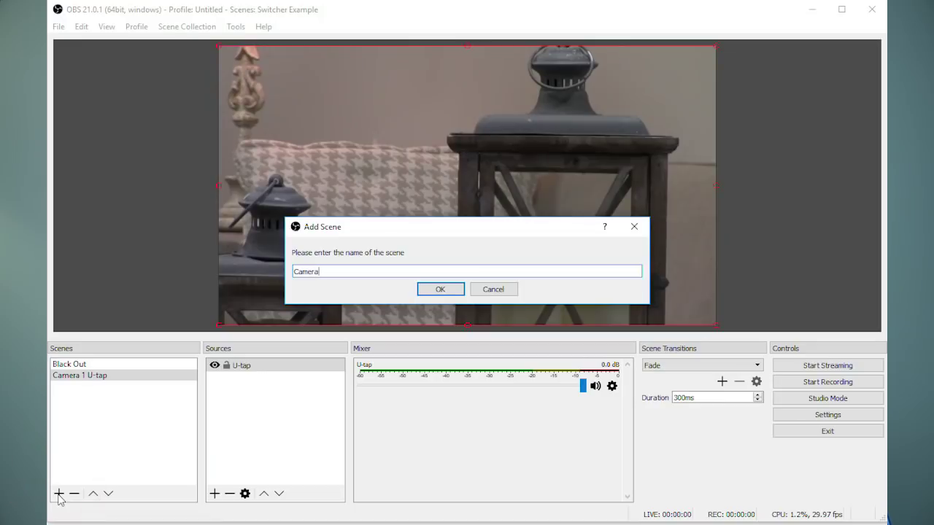
pyautogui.write('2')
pyautogui.press('Return')
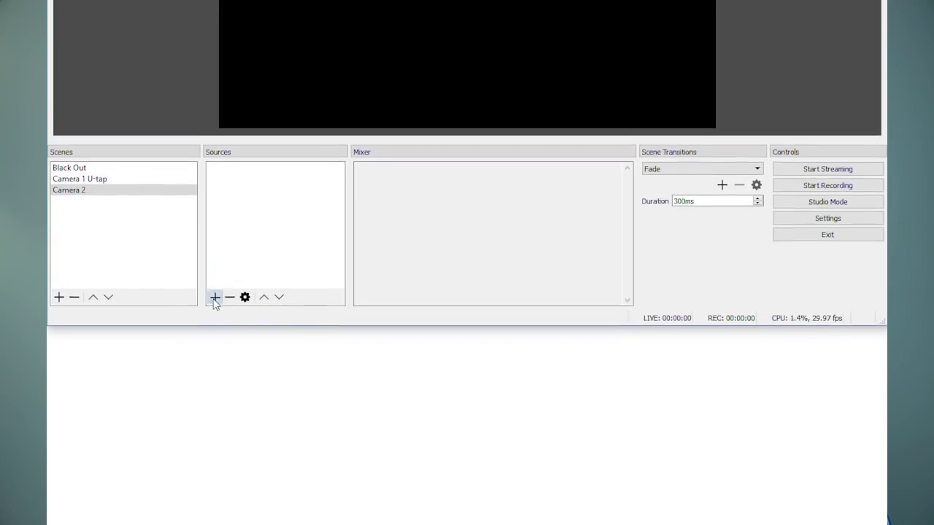
pyautogui.click(215, 493)
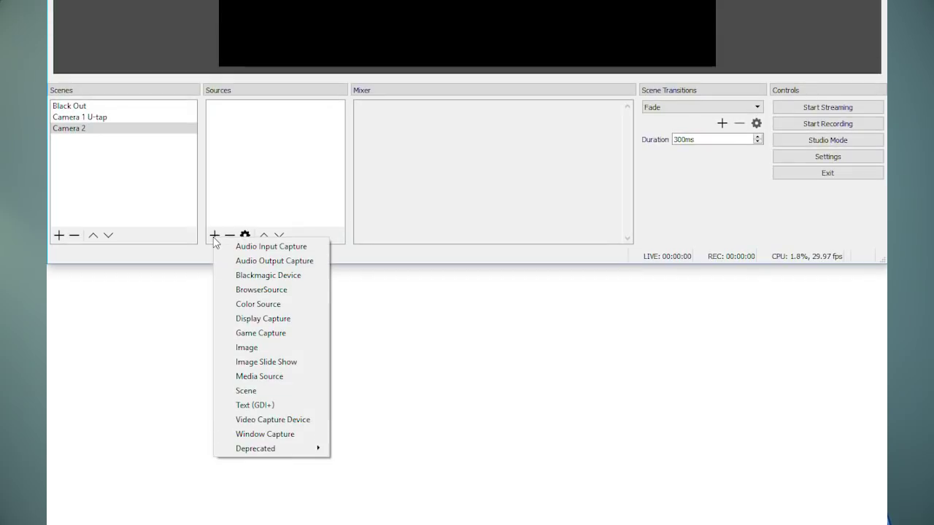
pyautogui.click(262, 275)
pyautogui.write('Shuttle')
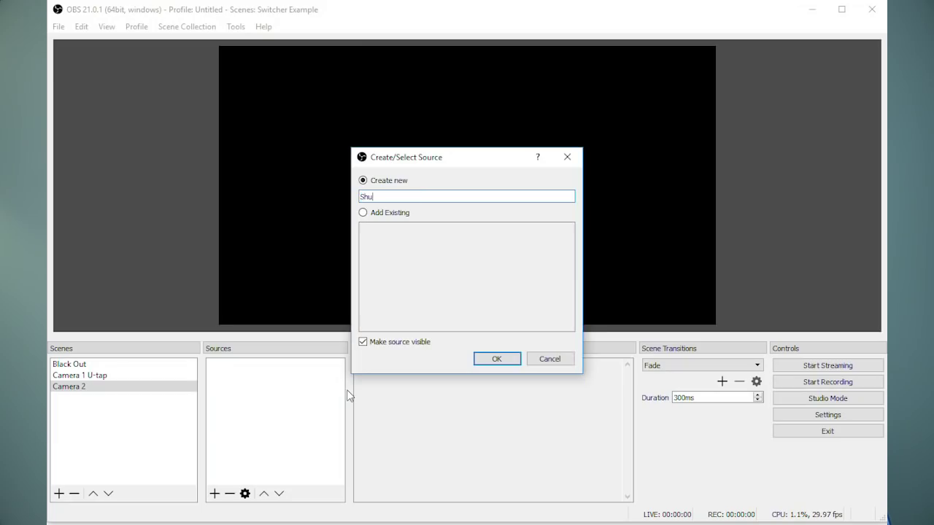
pyautogui.click(497, 359)
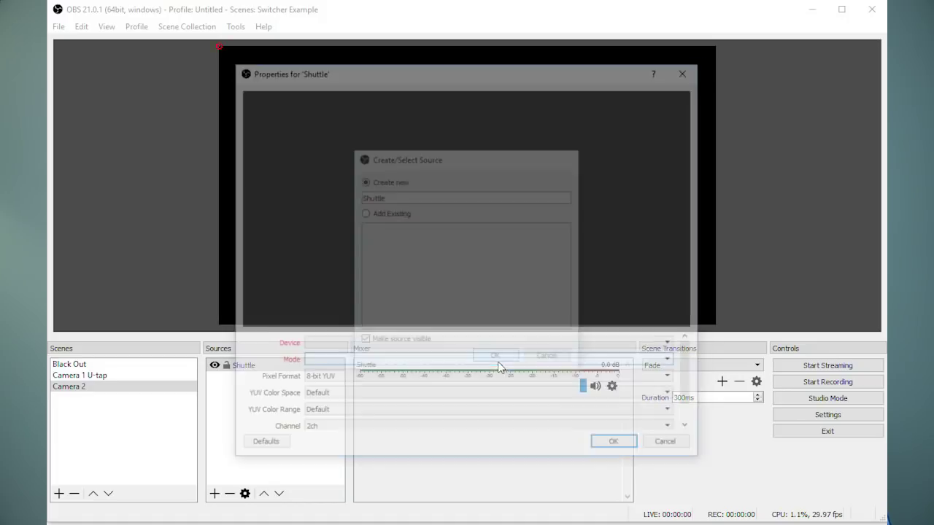
pyautogui.click(360, 322)
pyautogui.click(351, 340)
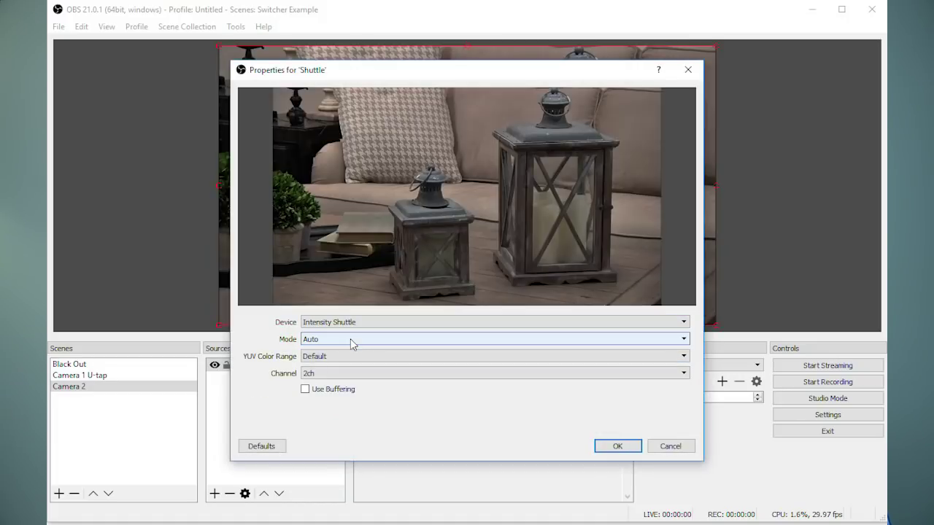
pyautogui.click(609, 447)
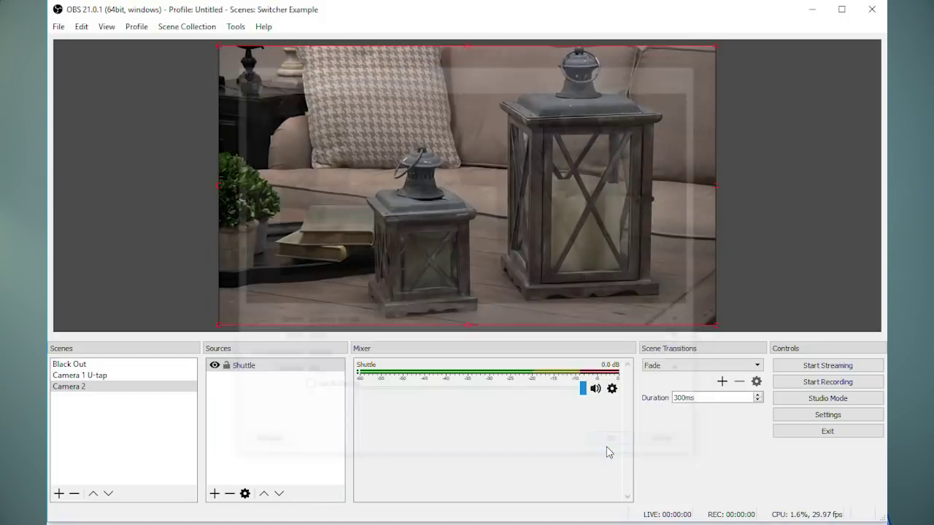
pyautogui.click(76, 376)
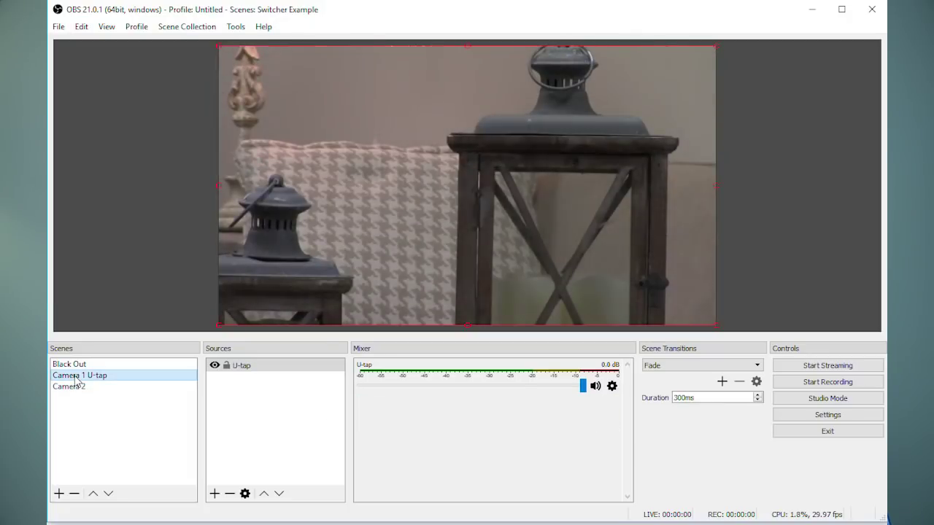
# Switch back and forth between the Camera 2 and Camera 1 U-tap scenes
pyautogui.click(73, 386)
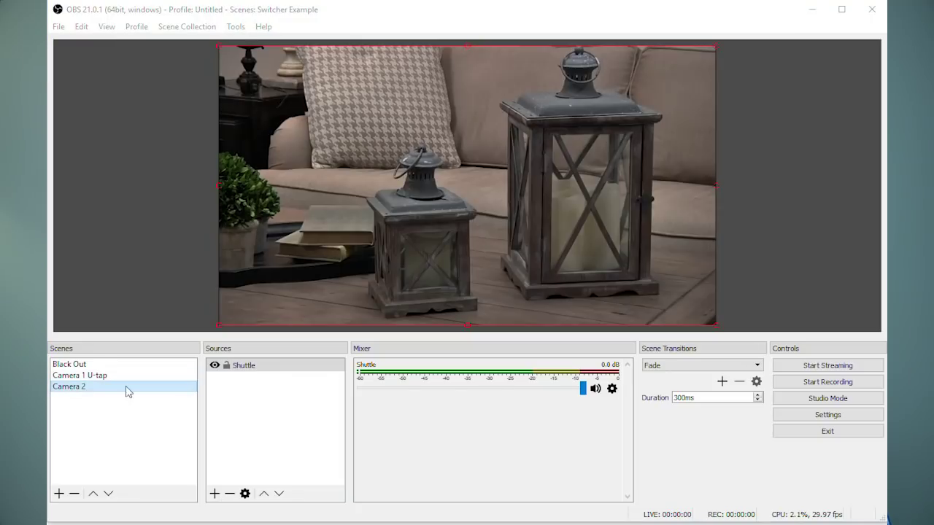
pyautogui.click(87, 377)
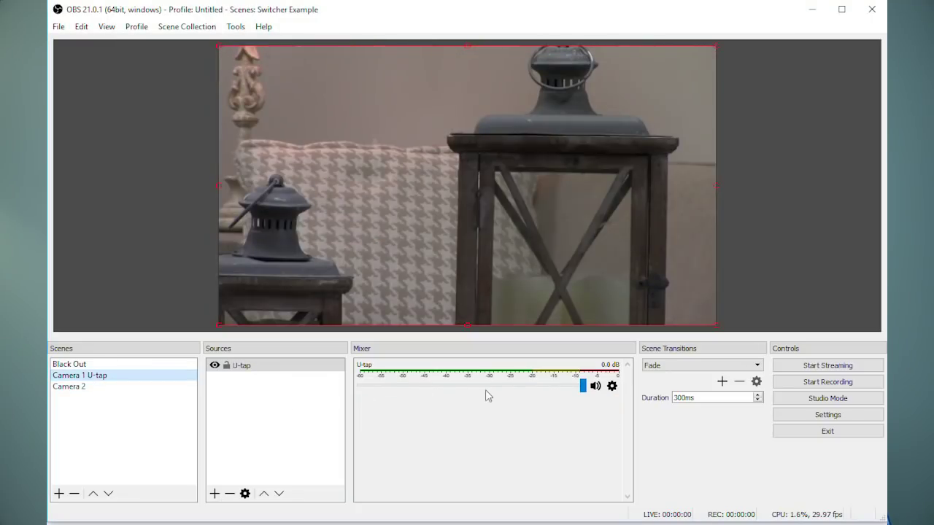
pyautogui.click(74, 386)
# In the U-tap source properties, enable a custom audio device and choose U-TAP HDMI Audio
pyautogui.click(612, 387)
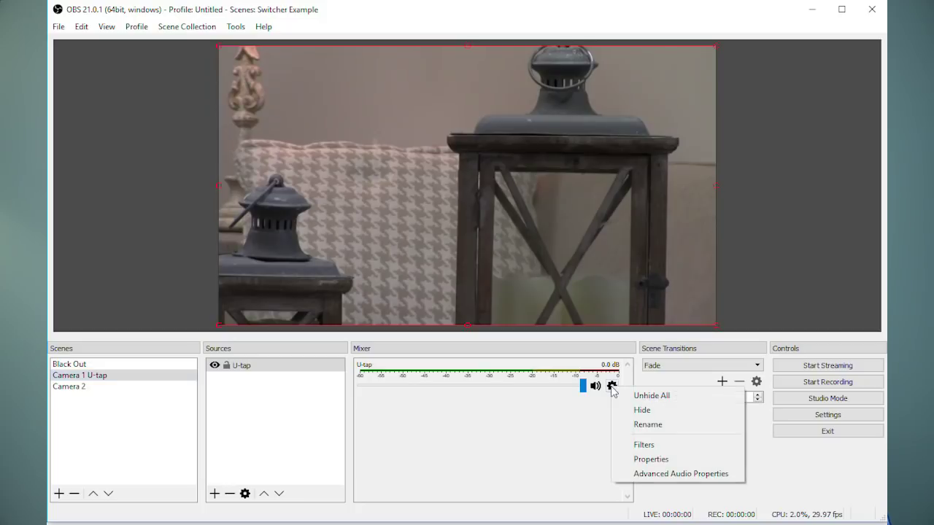
pyautogui.click(651, 459)
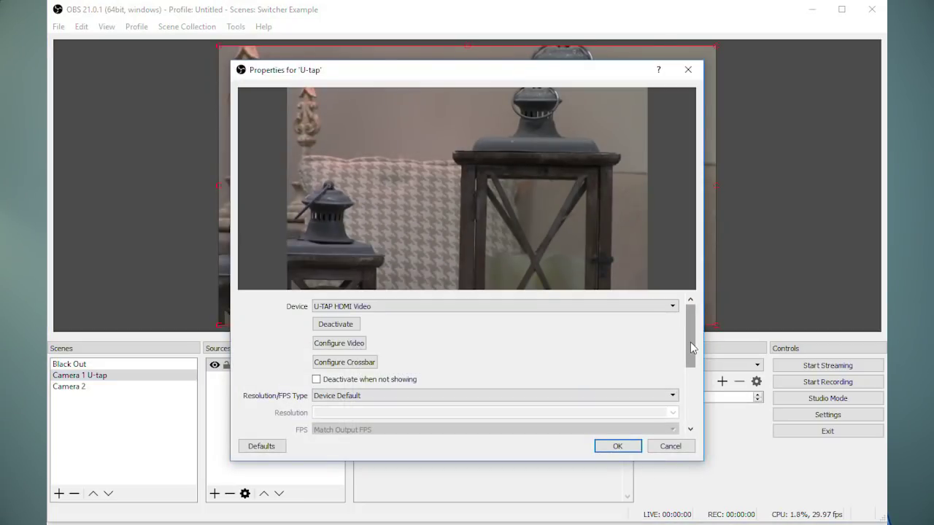
pyautogui.scroll(-3, 690, 342)
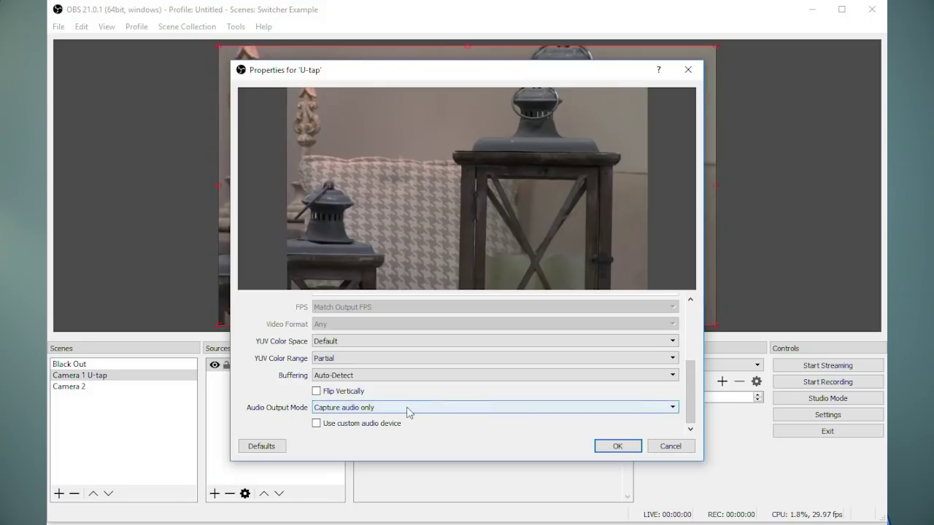
pyautogui.click(316, 423)
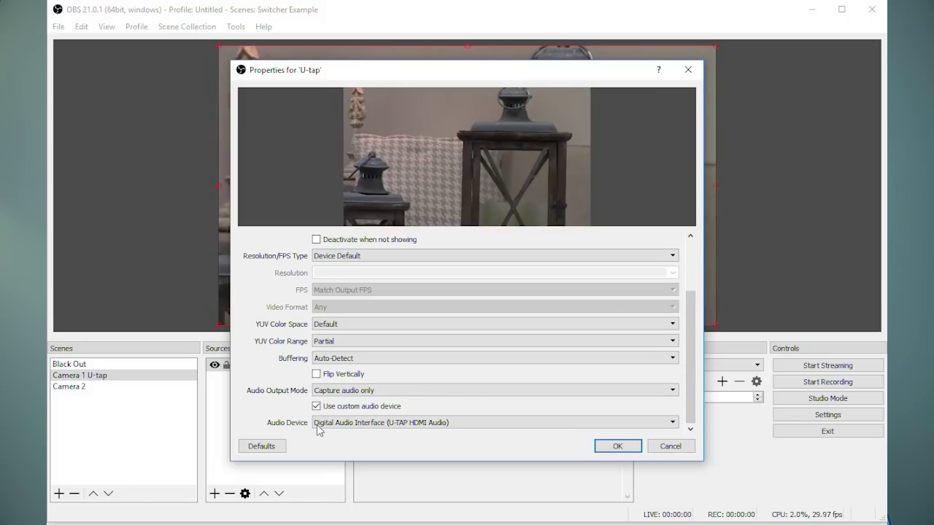
pyautogui.click(332, 424)
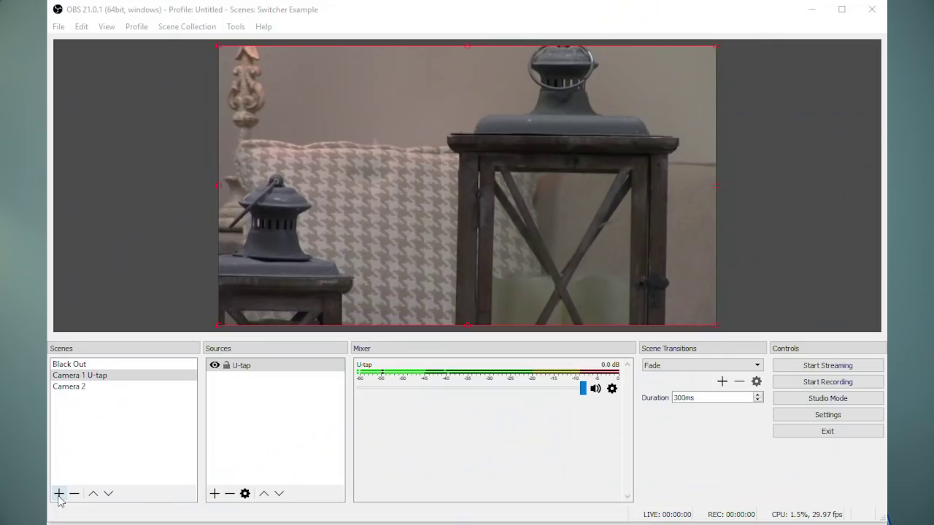
# Create a new scene named Welcome Screen
pyautogui.click(58, 494)
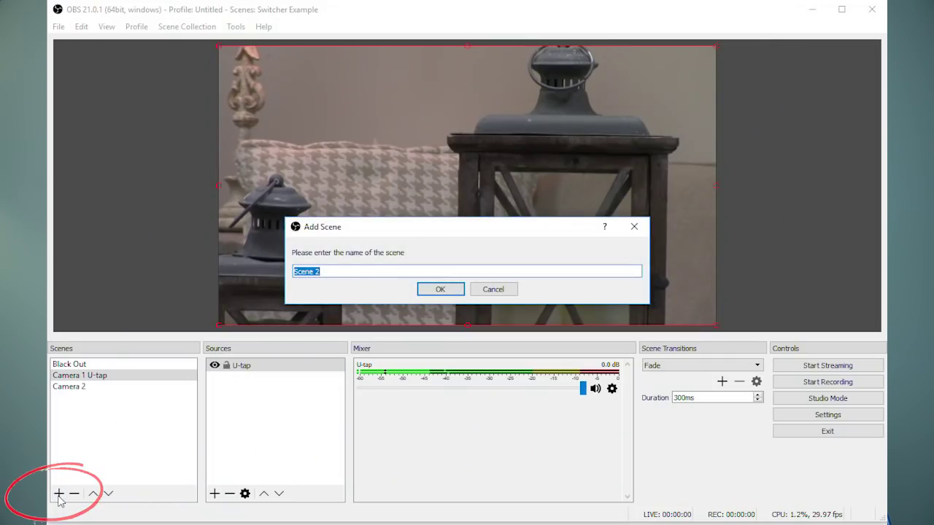
pyautogui.write('Welcome Scr')
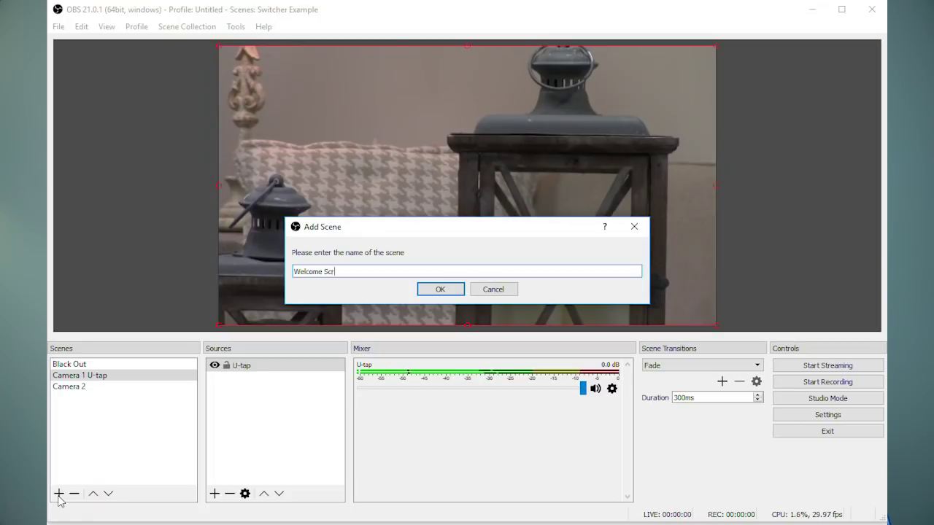
pyautogui.write('een')
pyautogui.press('Return')
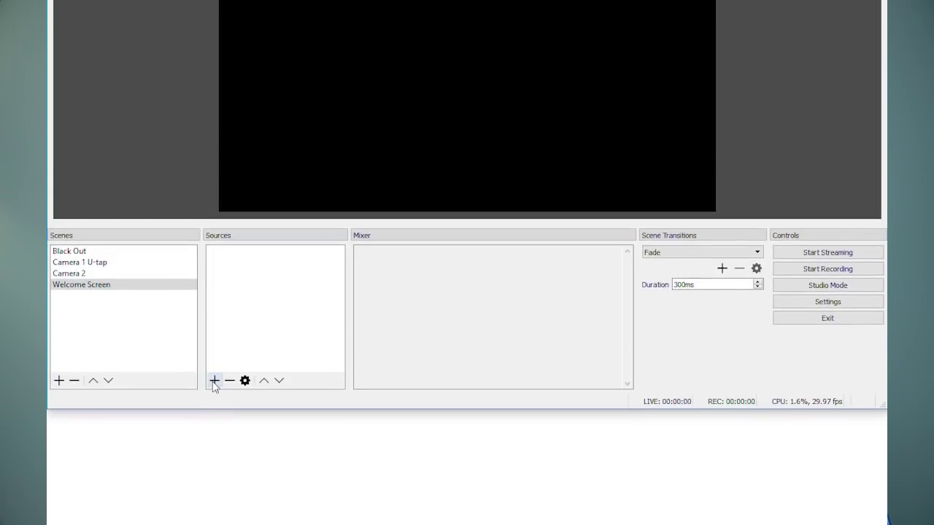
# Add an Image source named Welcome showing WelcomeGraphic.jpg to the Welcome Screen scene
pyautogui.click(215, 493)
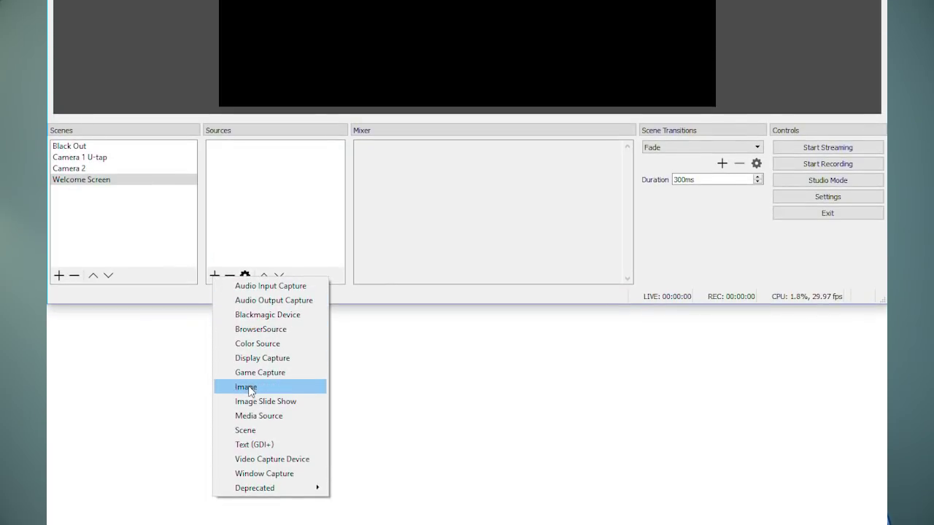
pyautogui.click(248, 397)
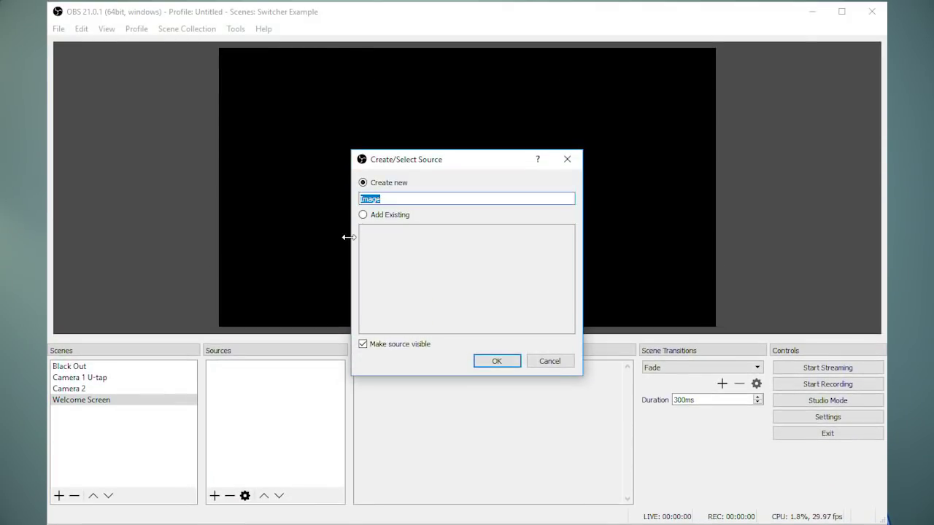
pyautogui.write('Welcome')
pyautogui.press('Return')
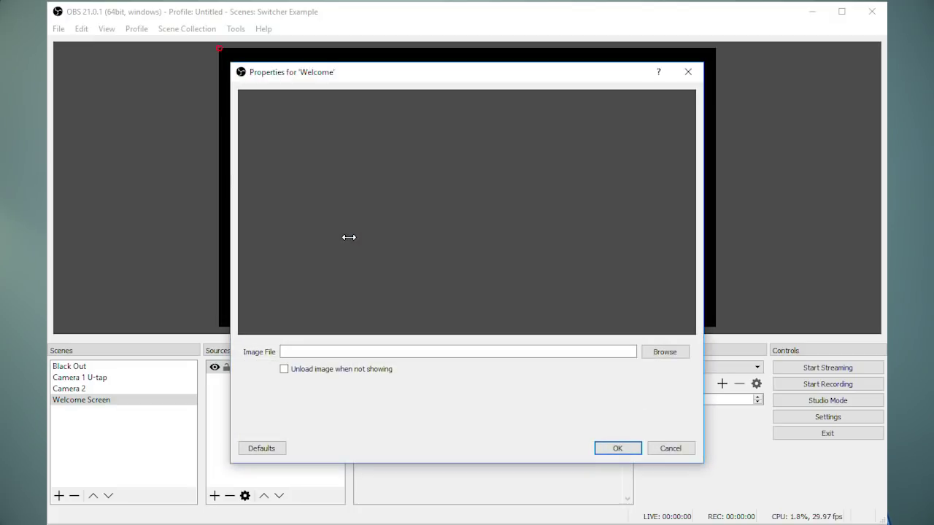
pyautogui.click(653, 352)
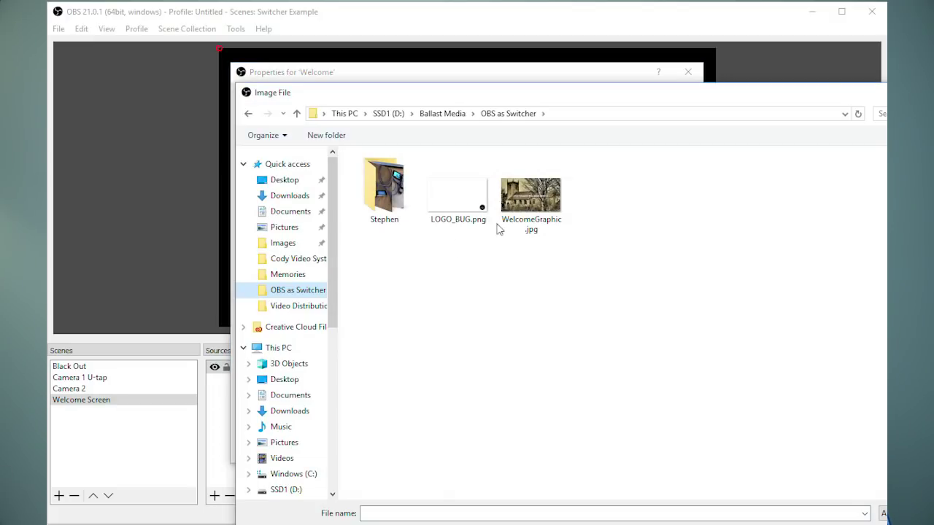
pyautogui.doubleClick(538, 202)
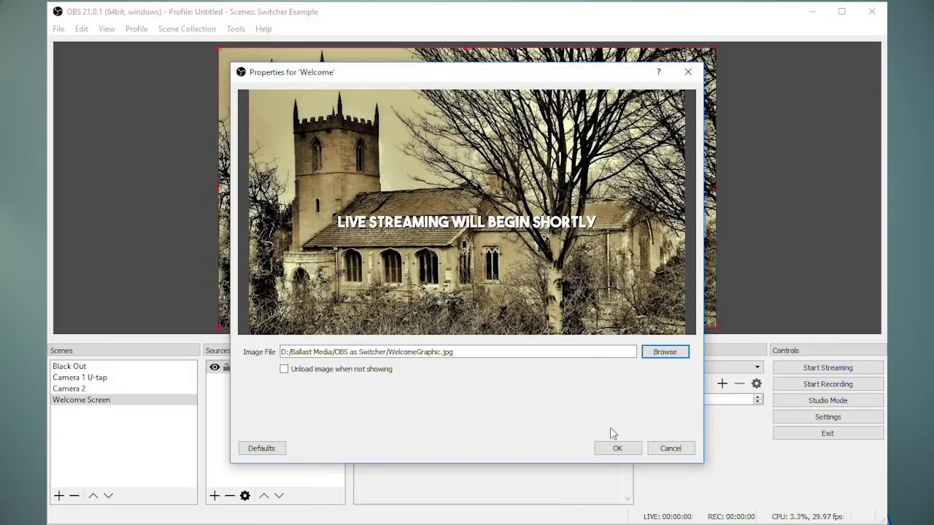
pyautogui.click(617, 448)
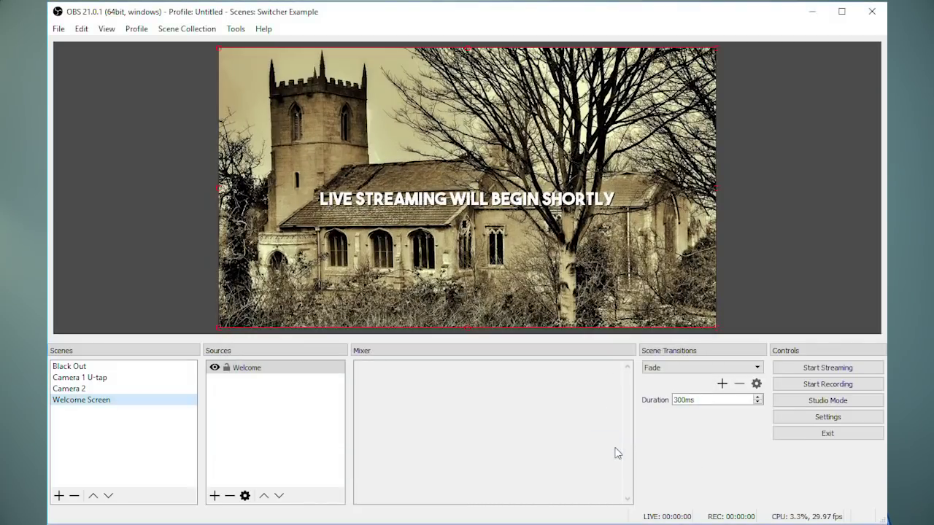
pyautogui.click(80, 390)
# Return to the Camera 2 scene and begin adding a source to it
pyautogui.click(79, 378)
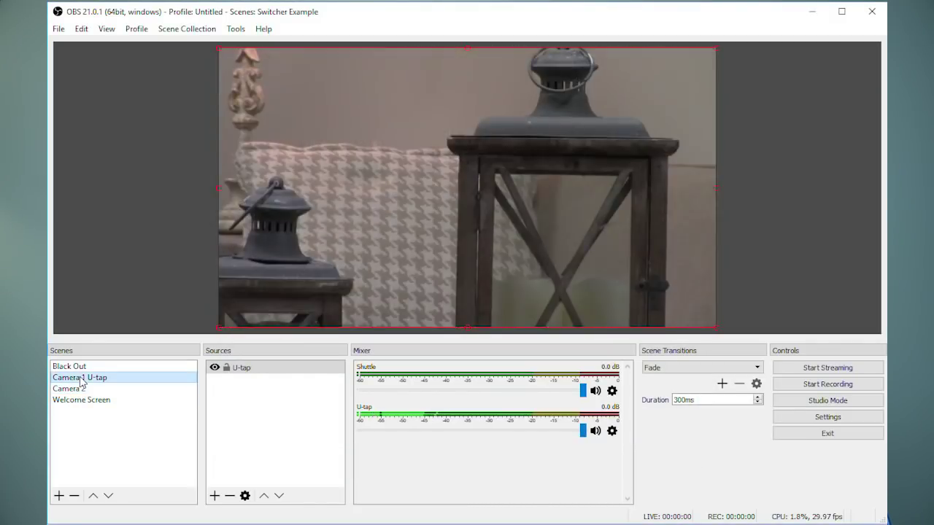
pyautogui.click(79, 401)
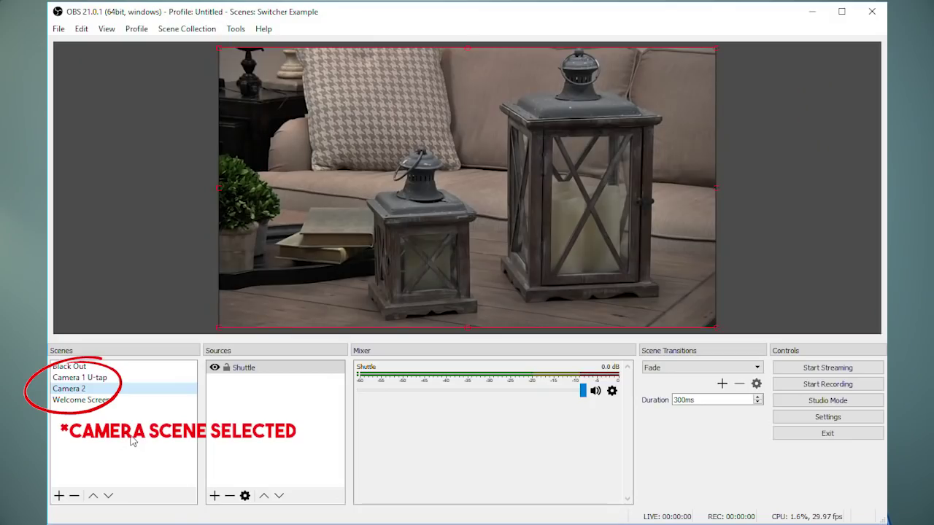
pyautogui.click(215, 495)
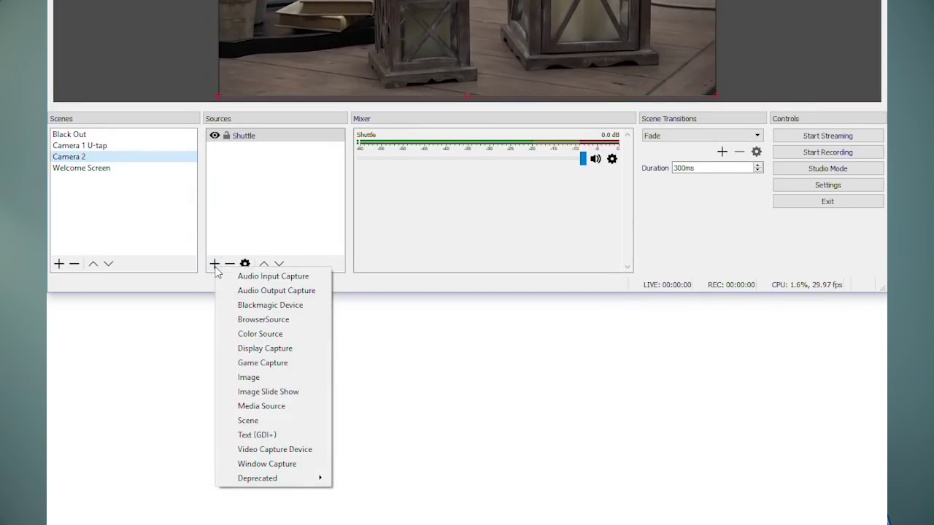
# Add an Image source named Overlay to Camera 2 using the LOGO_BUG.png logo
pyautogui.click(250, 378)
pyautogui.write('Overlay')
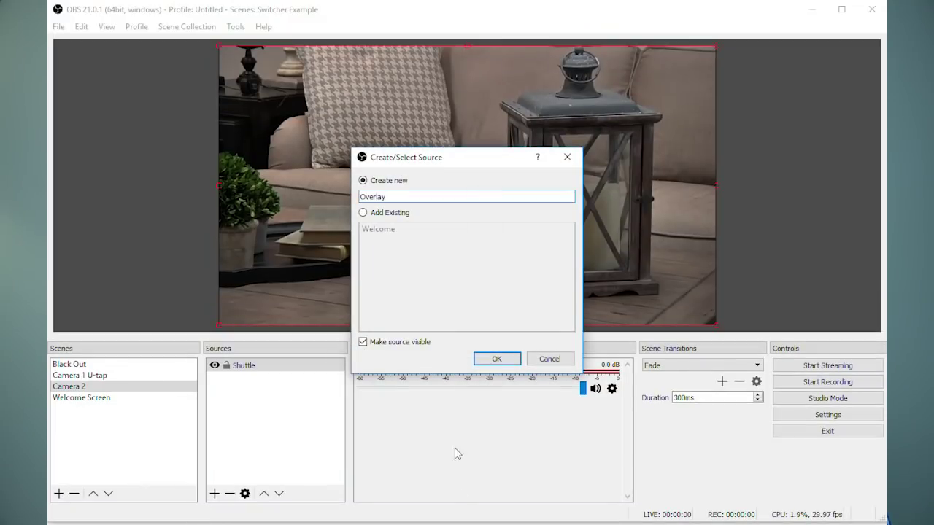
pyautogui.click(496, 358)
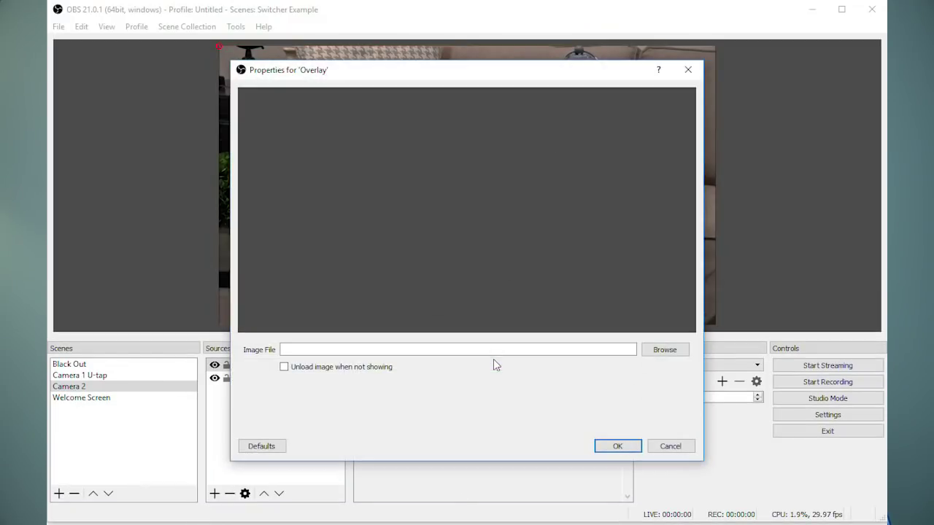
pyautogui.click(652, 350)
pyautogui.click(461, 191)
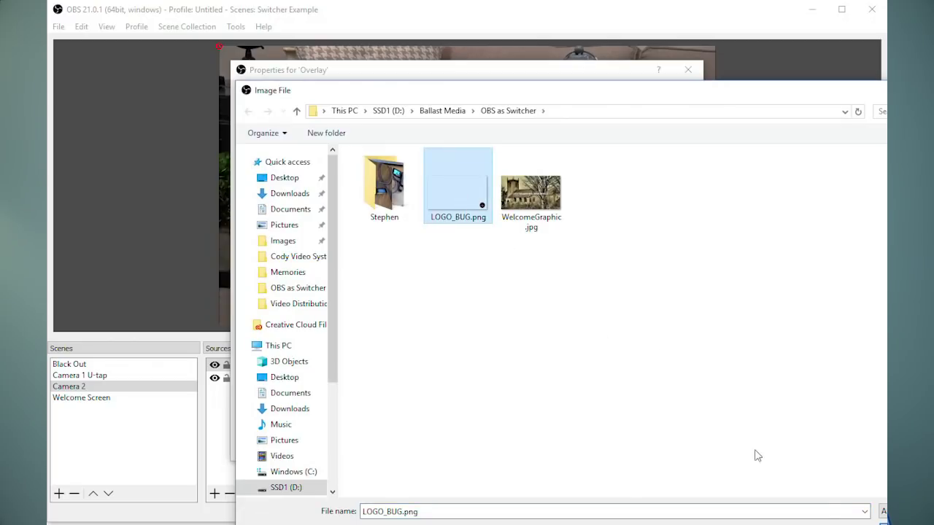
pyautogui.doubleClick(458, 186)
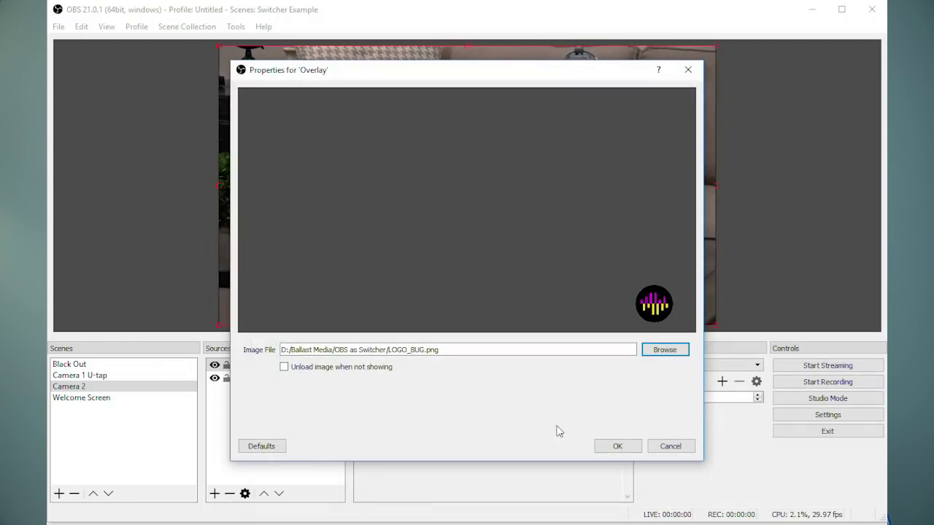
pyautogui.click(613, 446)
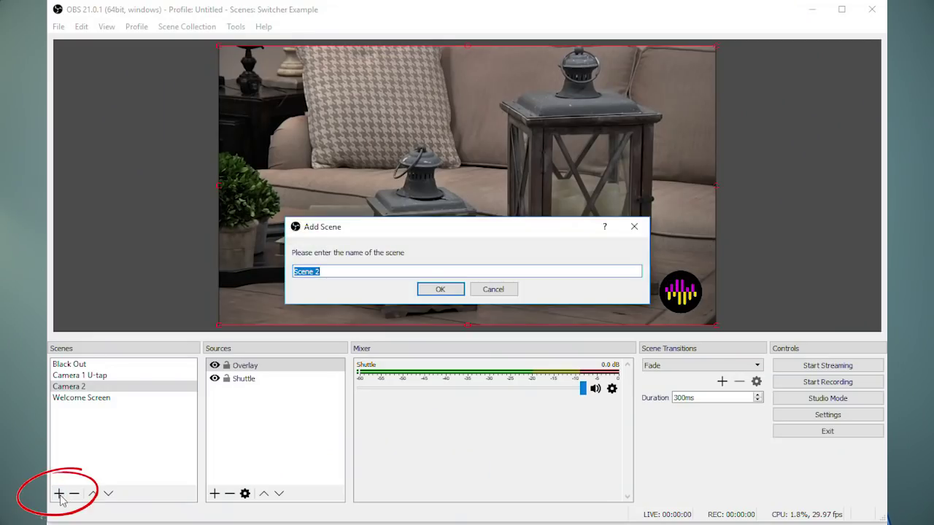
# Name the scene Video Playback and add a Video Play media source playing announcements video.mp4
pyautogui.write('Video Playback')
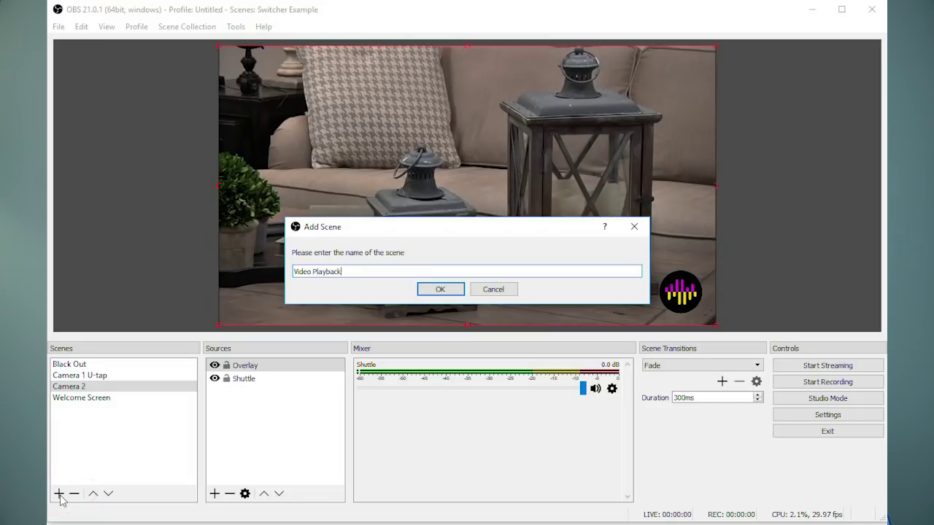
pyautogui.press('Return')
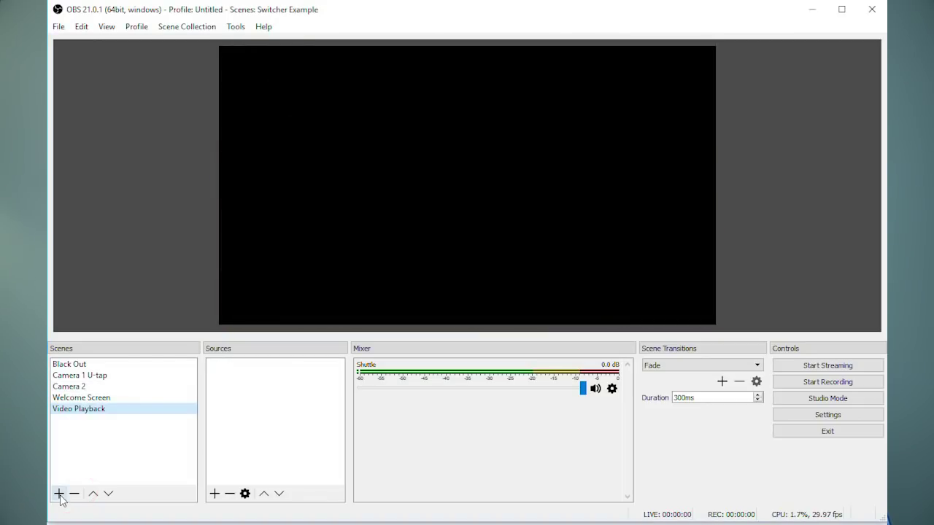
pyautogui.click(214, 494)
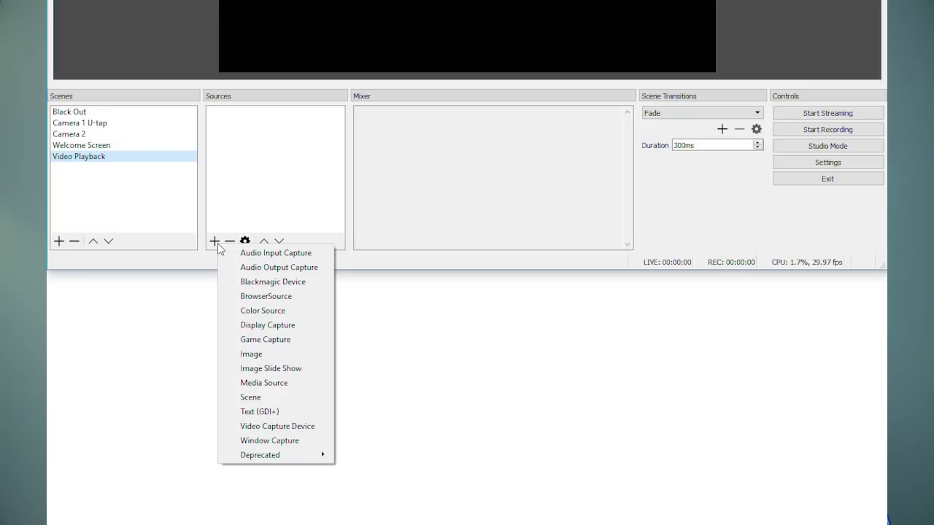
pyautogui.click(271, 384)
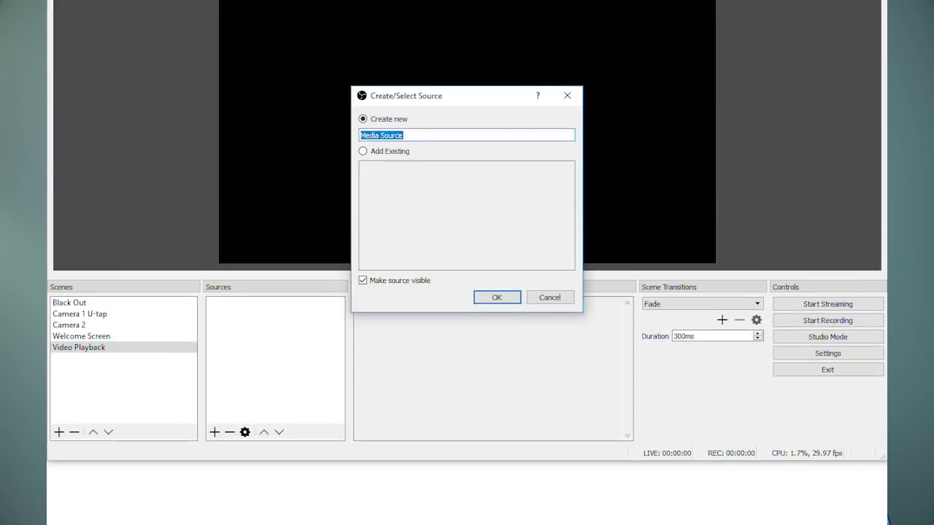
pyautogui.write('Video Play')
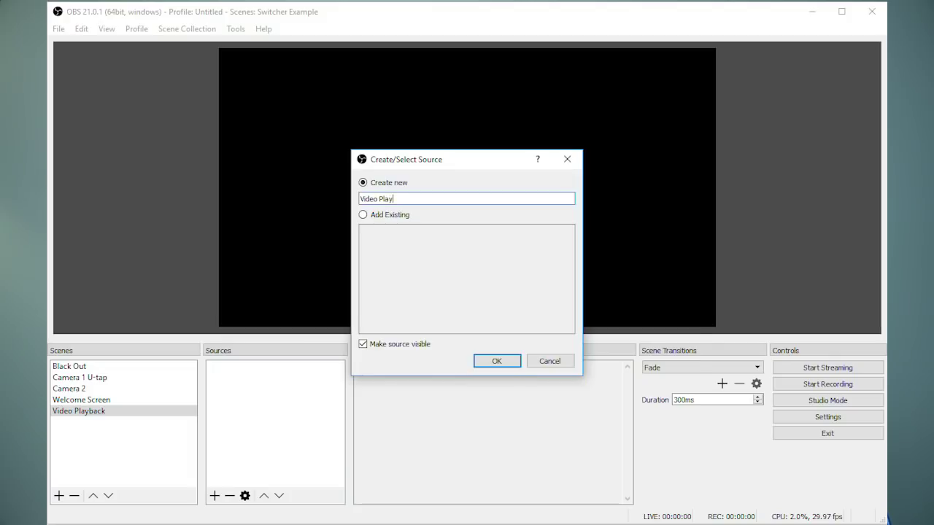
pyautogui.press('Return')
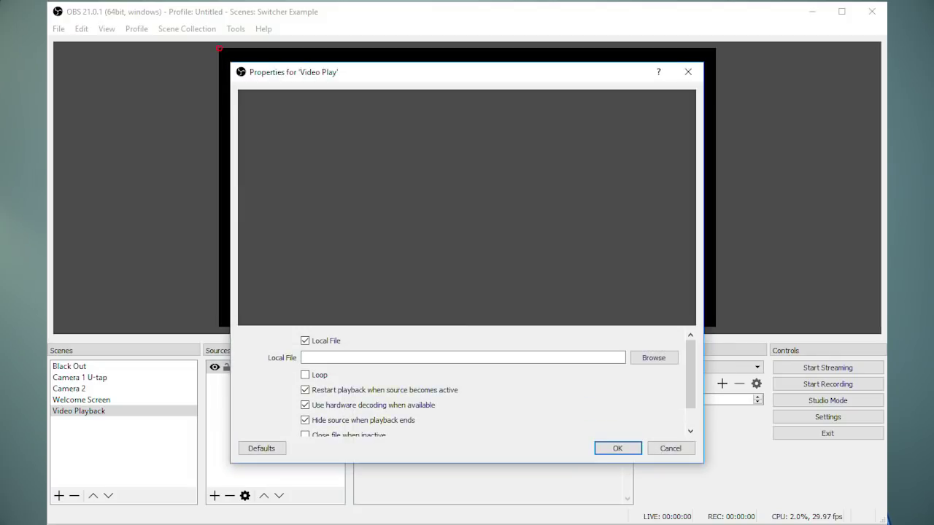
pyautogui.click(642, 360)
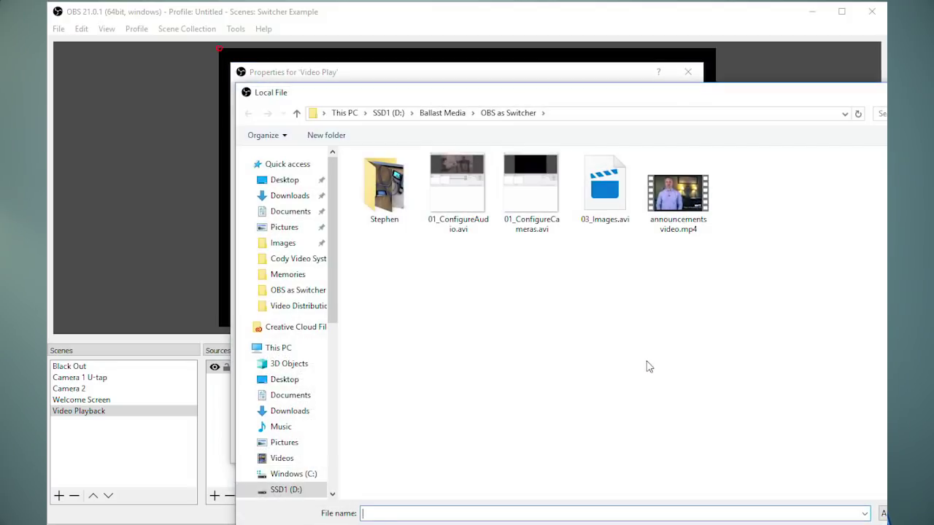
pyautogui.doubleClick(678, 197)
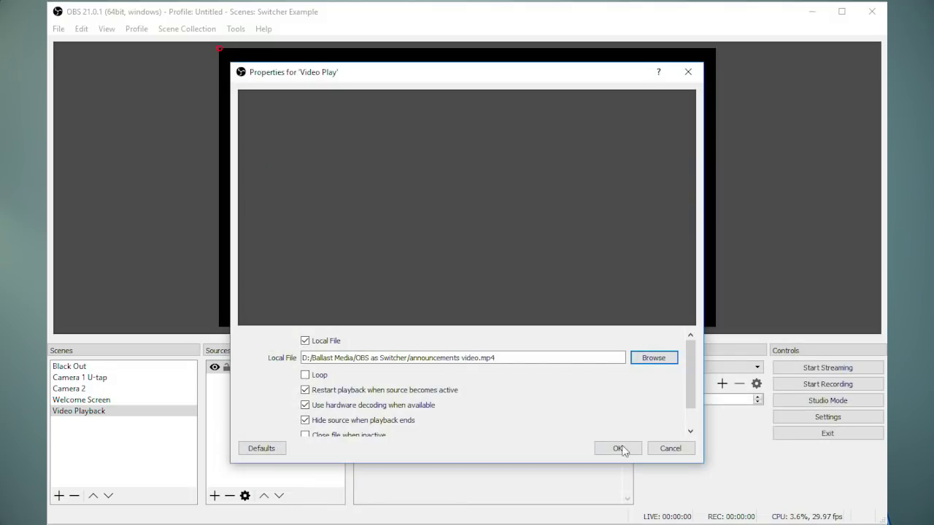
pyautogui.click(615, 448)
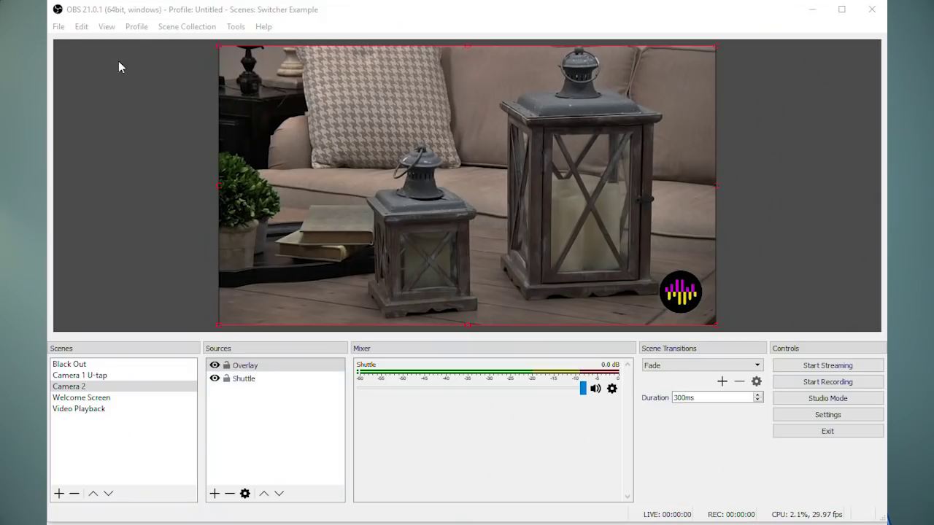
# Open a windowed Multiview and move it up over the preview, enlarging it
pyautogui.click(107, 27)
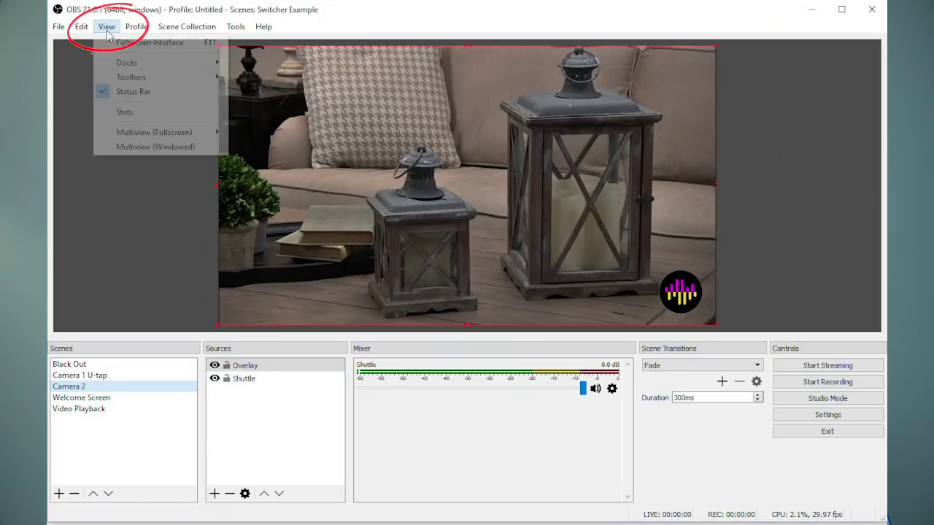
pyautogui.click(134, 147)
pyautogui.moveTo(507, 359); pyautogui.dragTo(189, 46)
pyautogui.moveTo(418, 223); pyautogui.dragTo(825, 505)
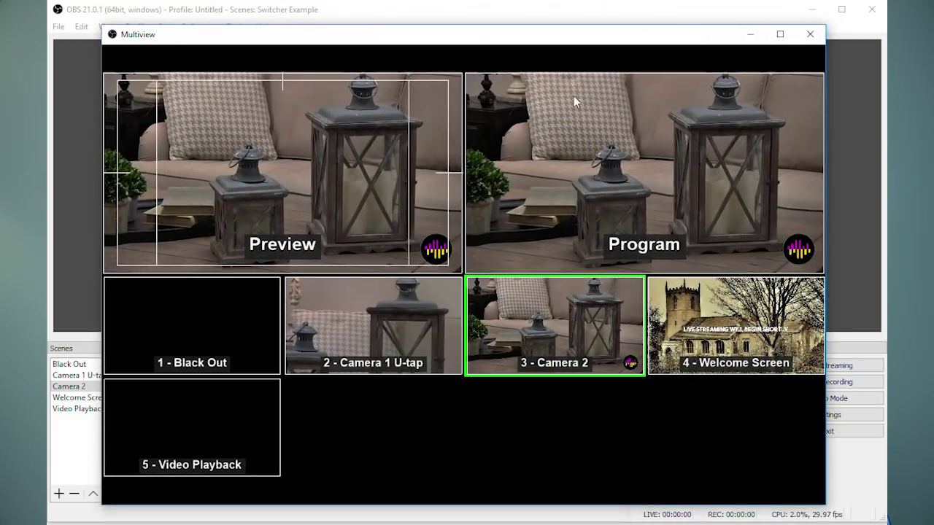
pyautogui.moveTo(523, 39); pyautogui.dragTo(515, 27)
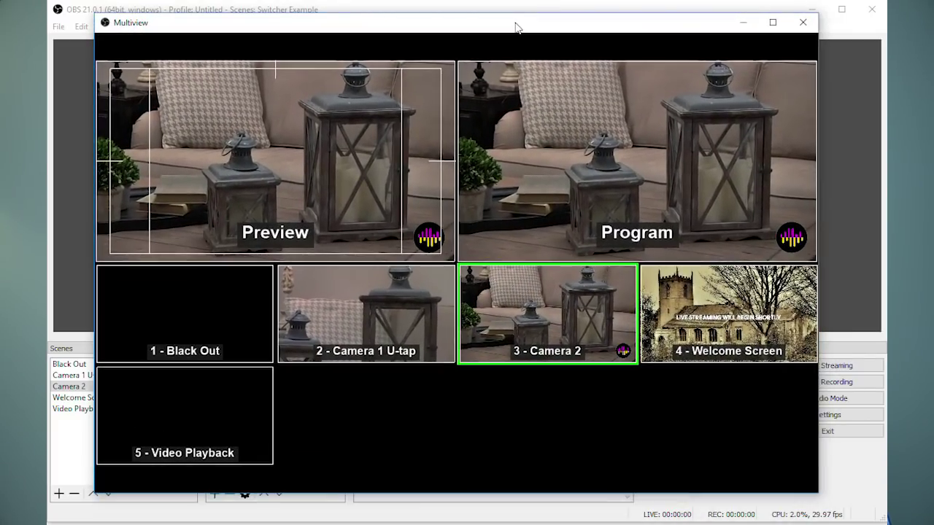
# Put Camera 1 U-tap, Camera 2, Welcome Screen, then Video Playback on air from Multiview
pyautogui.click(374, 319)
pyautogui.click(512, 316)
pyautogui.click(680, 321)
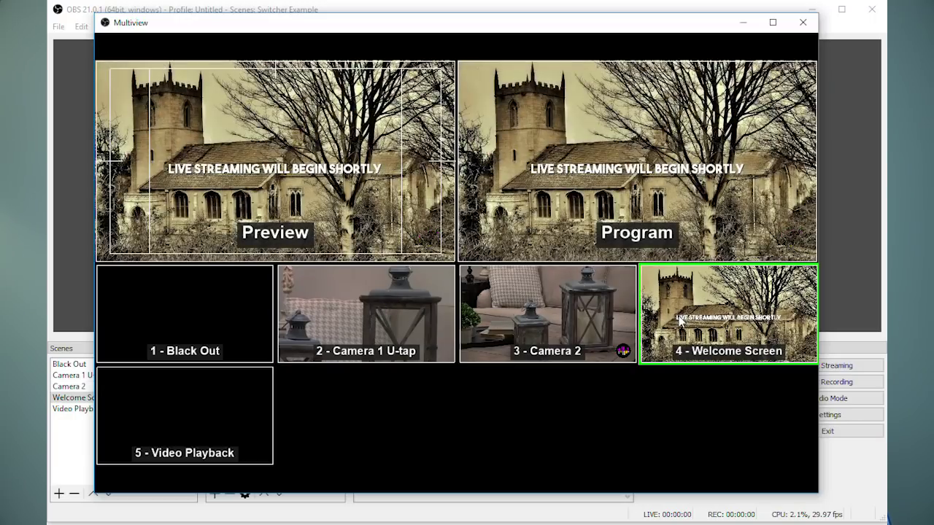
pyautogui.click(226, 396)
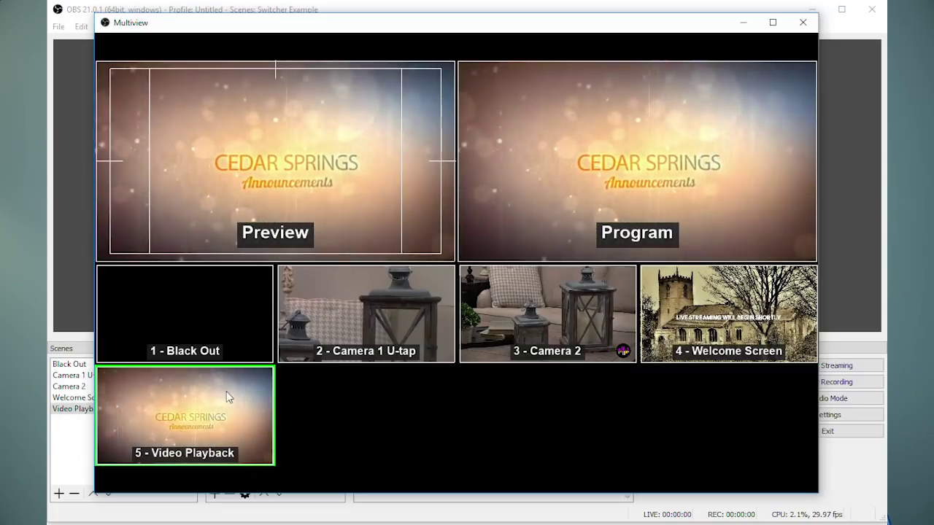